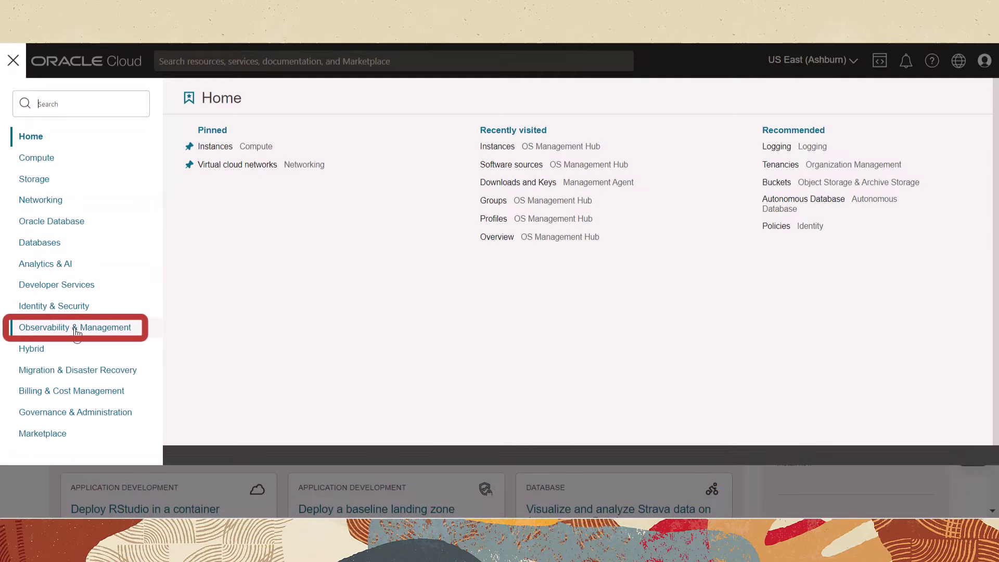
- Show the OS Management Hub software sources list scoped to the root compartment
left_click(74, 331)
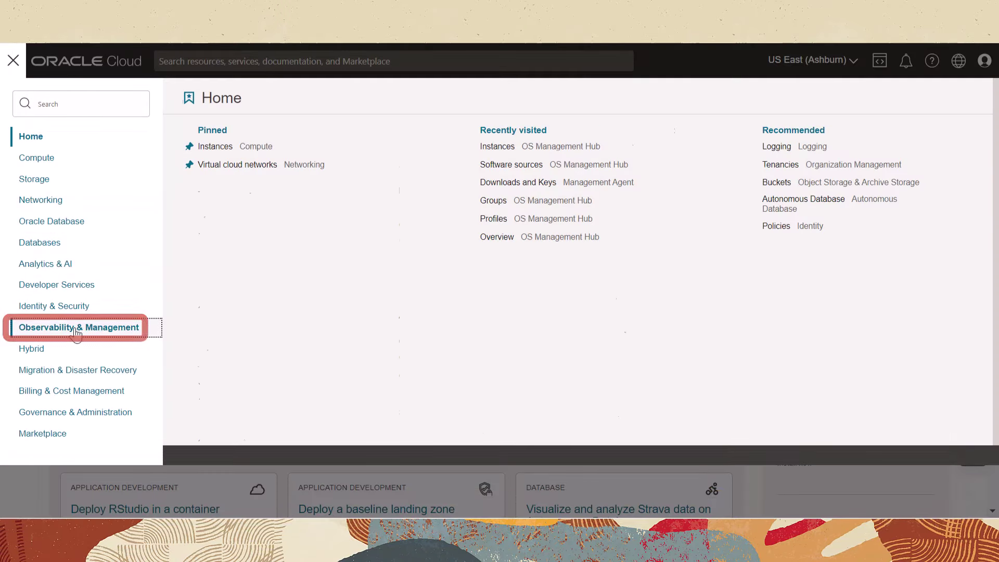
scroll(660, 324, "down", 1)
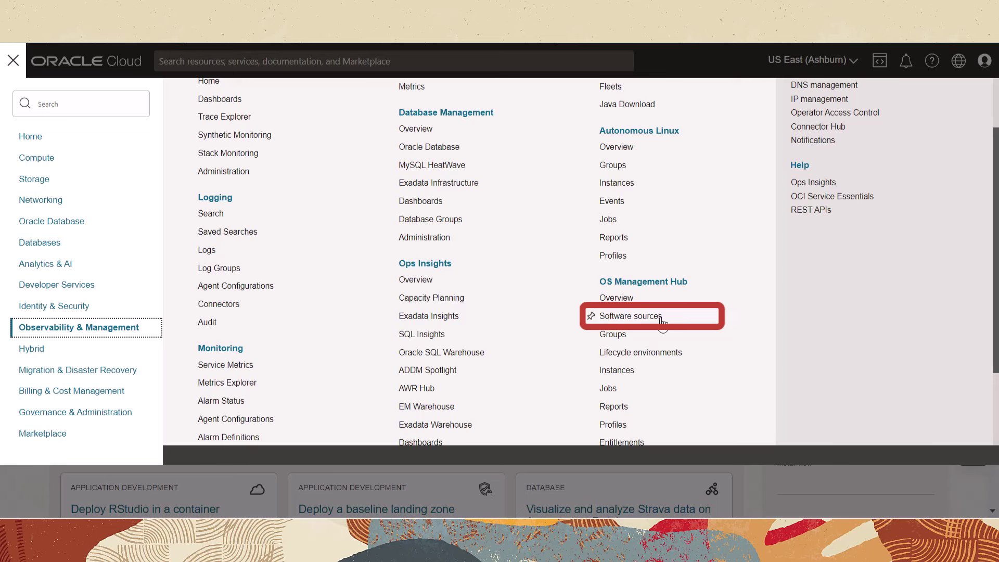
left_click(631, 315)
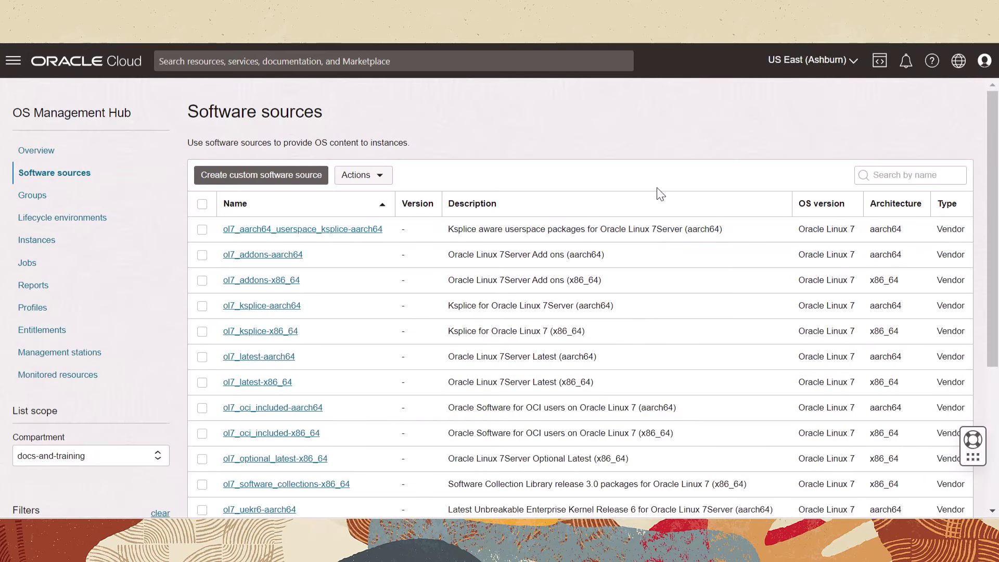
left_click(379, 176)
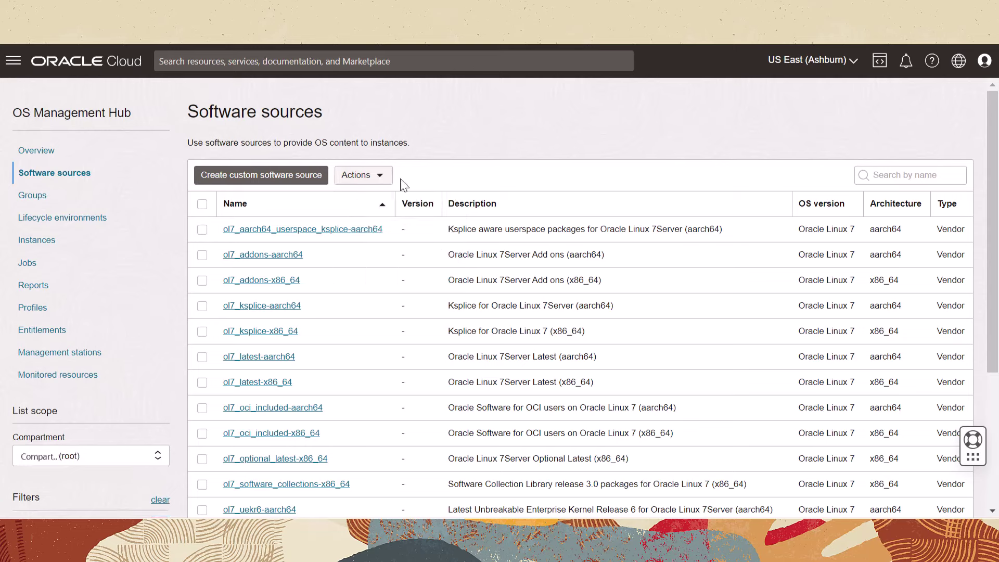
- Start adding a vendor software source for Oracle, Oracle Linux 9, x86_64
left_click(383, 179)
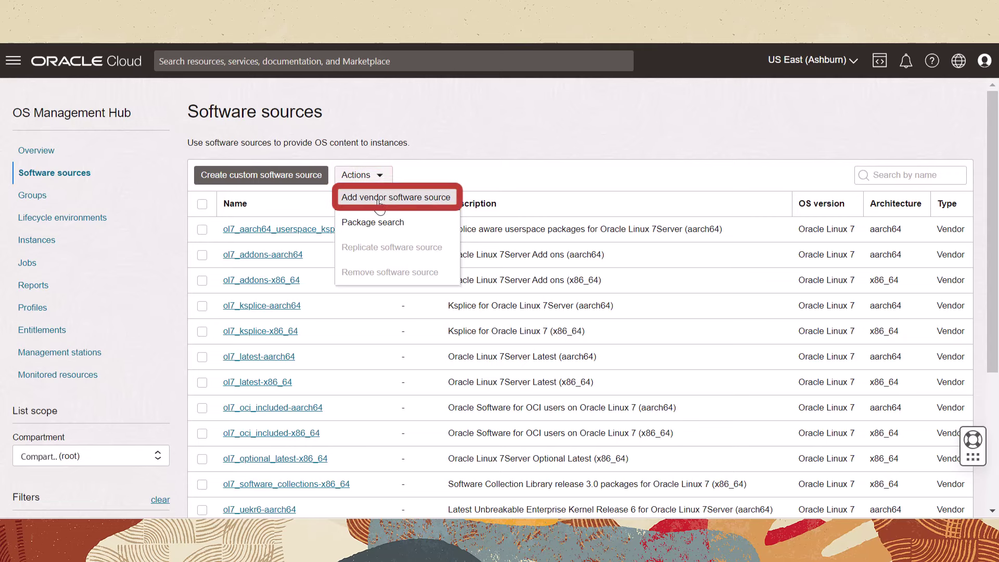
left_click(379, 205)
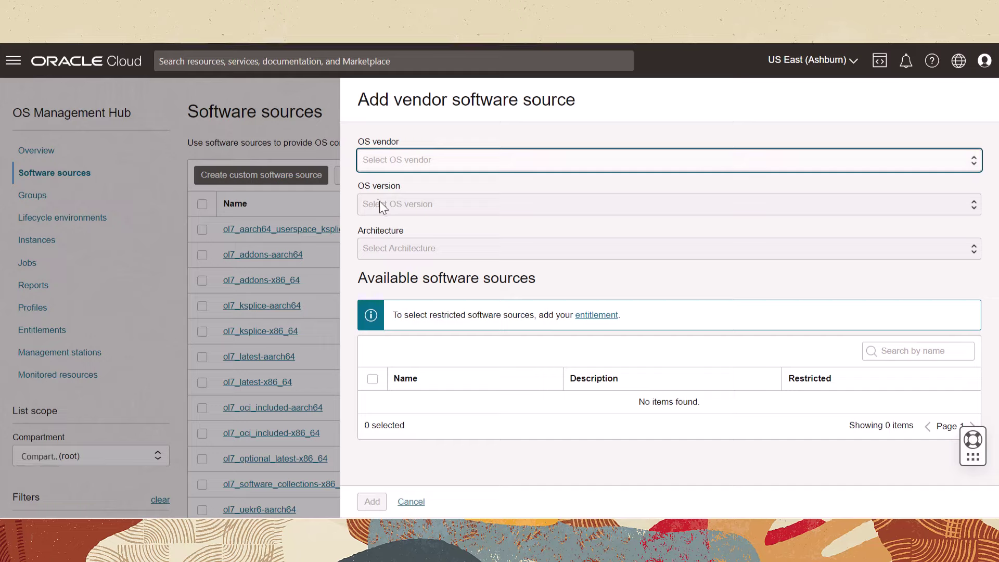
left_click(548, 164)
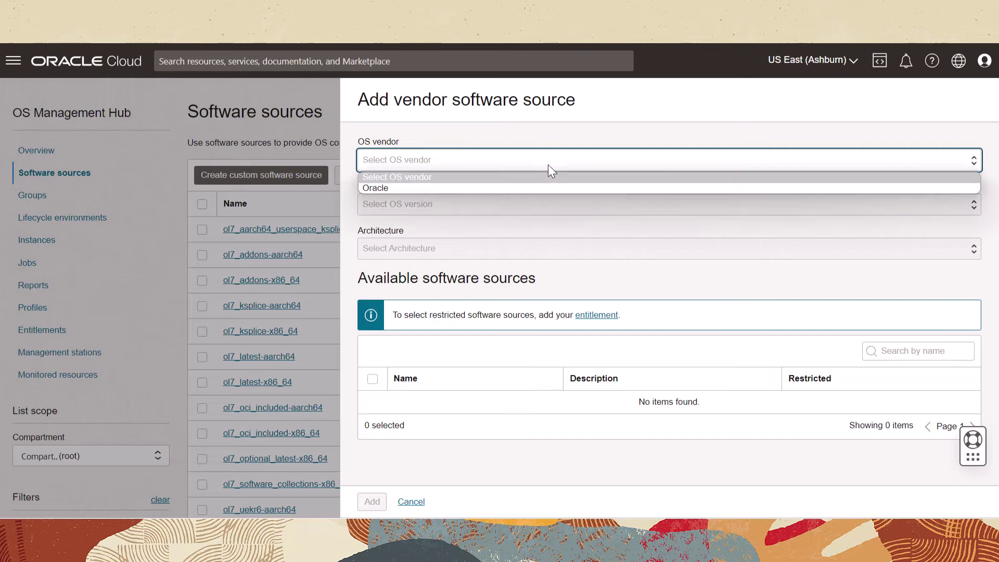
left_click(526, 187)
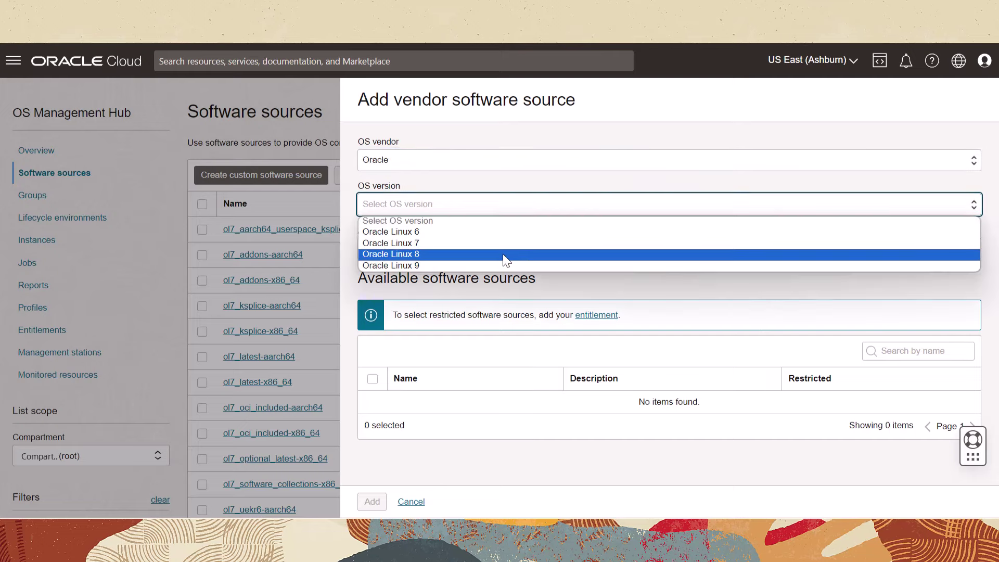
left_click(501, 263)
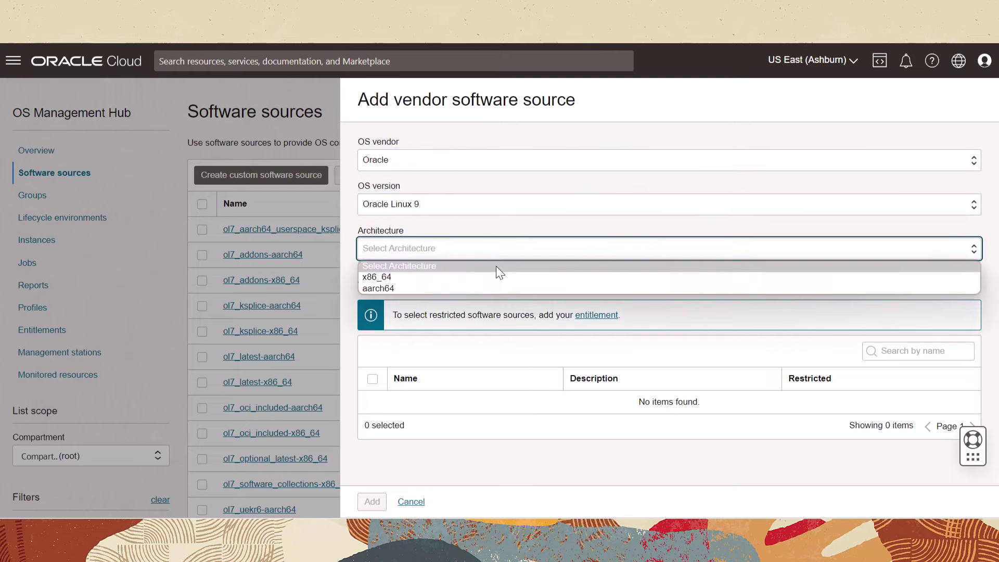
left_click(496, 275)
scroll(987, 321, "down", 2)
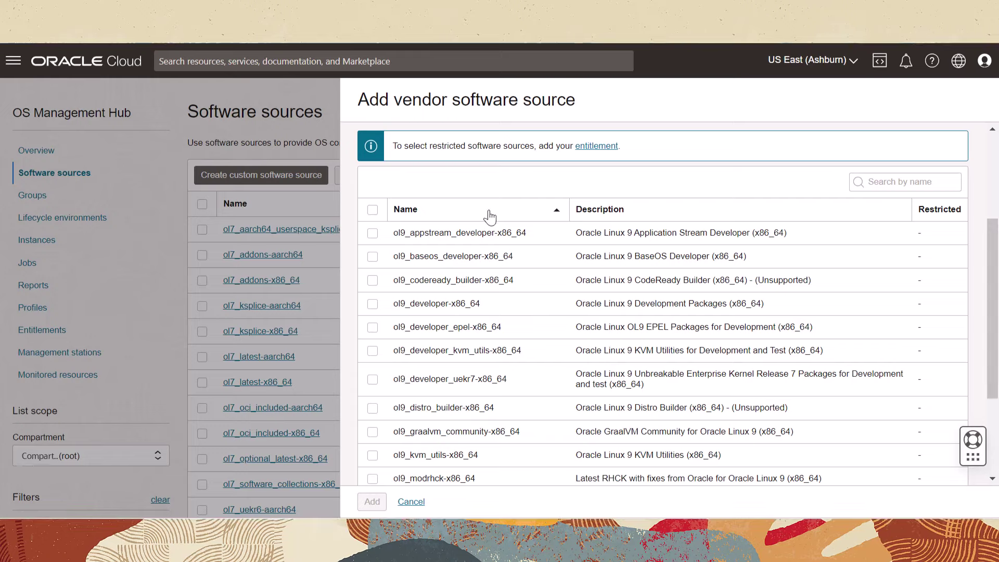
- Add the ol9 appstream, baseos, developer, developer_epel and developer_uekr7 x86_64 sources
left_click(372, 233)
left_click(373, 256)
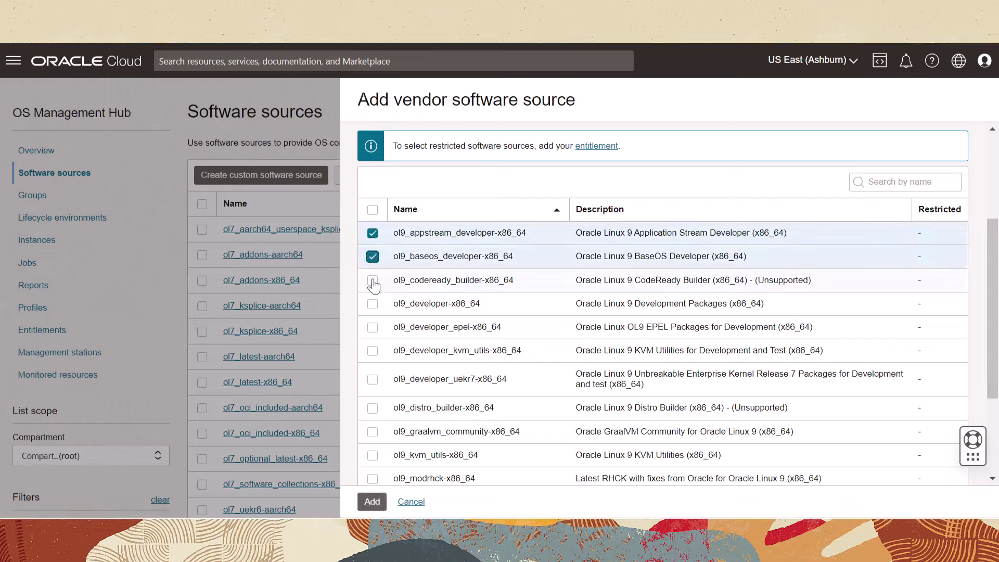
left_click(372, 303)
left_click(372, 327)
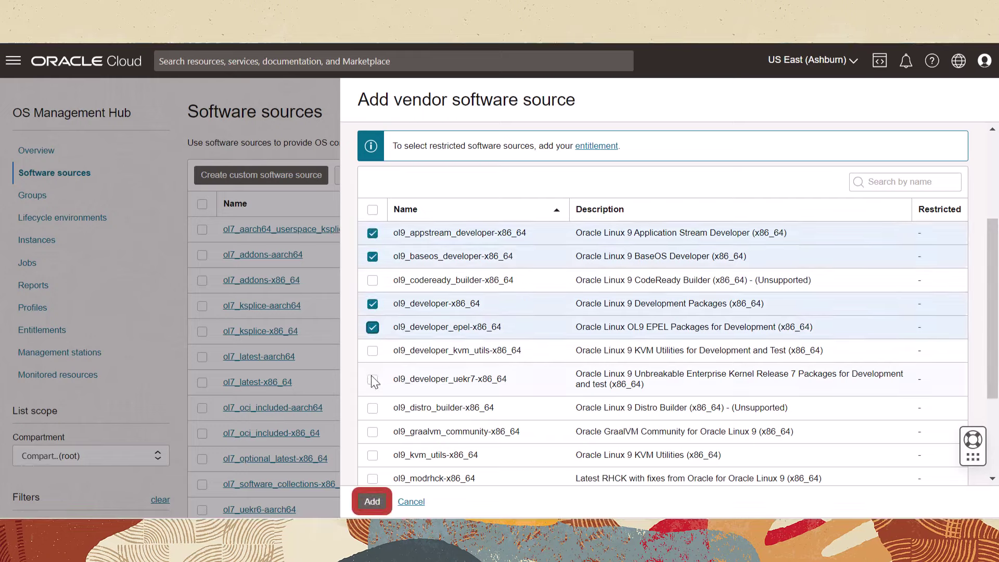
left_click(373, 378)
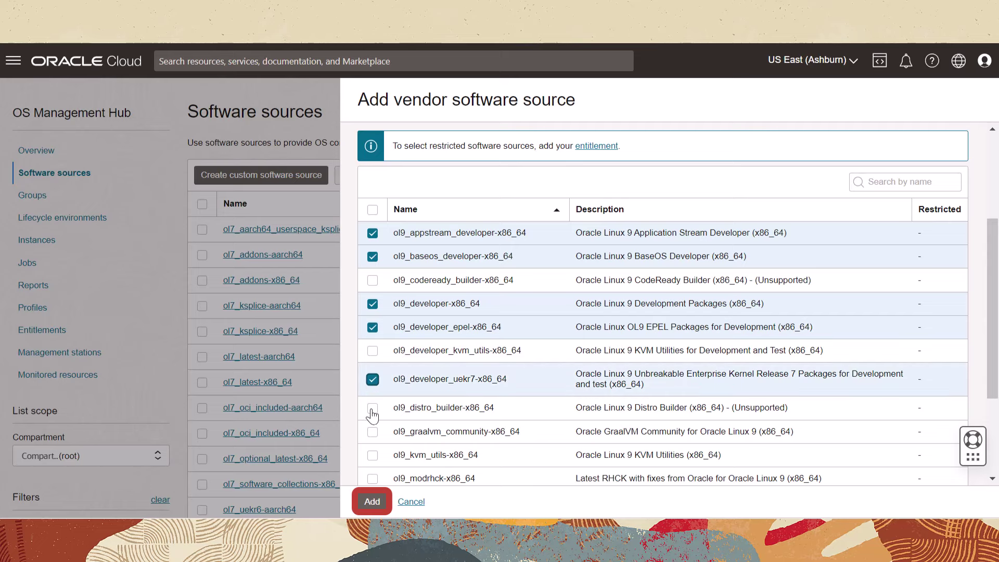
left_click(372, 502)
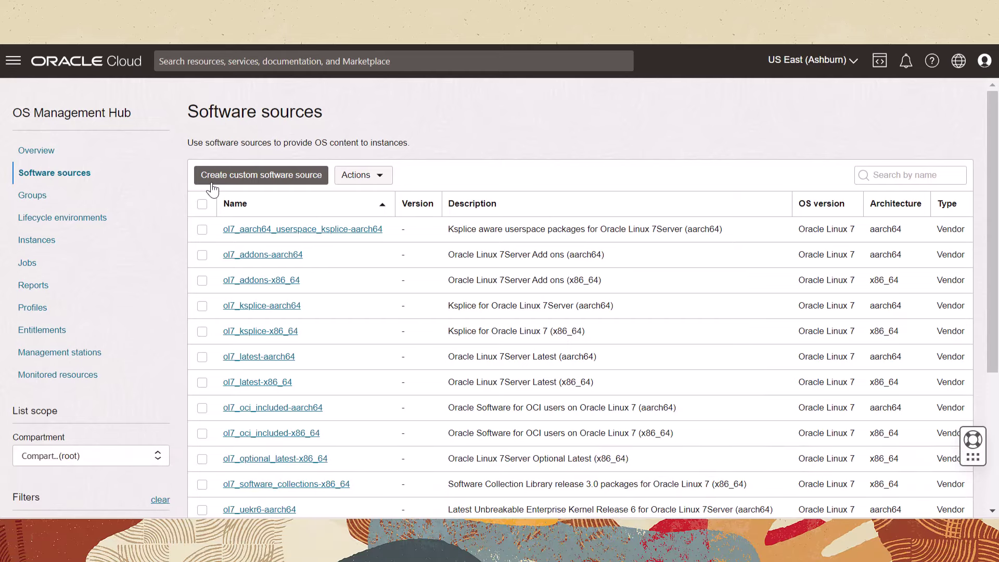
- Select all 43 vendor sources for replication, with docs-and-training as the destination compartment
left_click(202, 203)
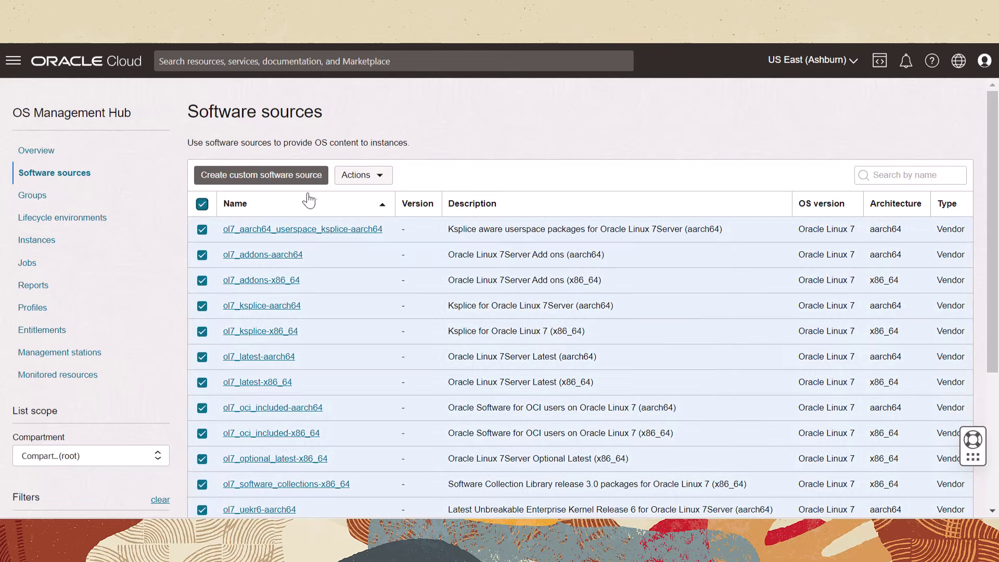
left_click(388, 174)
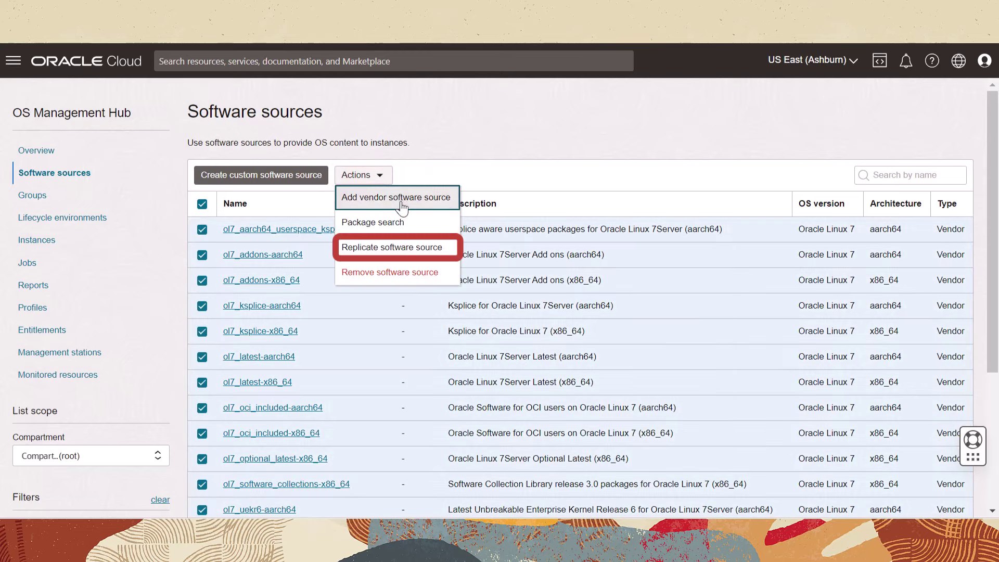
left_click(410, 247)
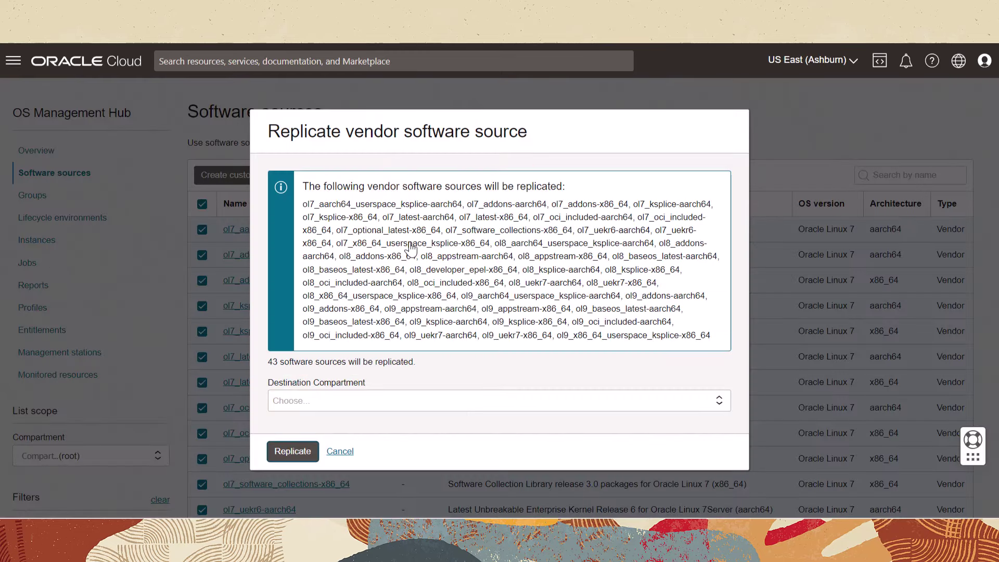
left_click(403, 401)
left_click(274, 422)
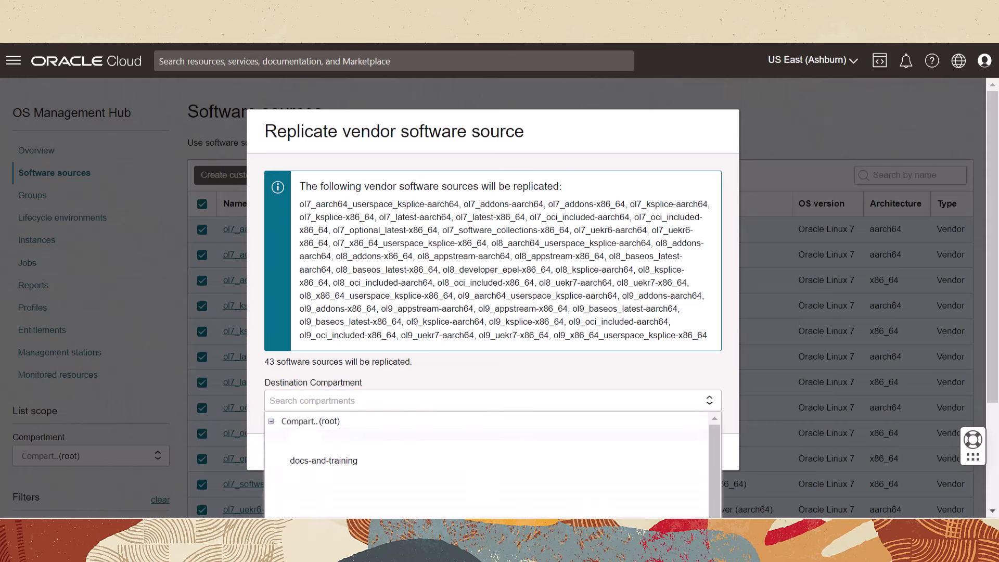
left_click(332, 466)
scroll(333, 465, "down", 10)
scroll(540, 380, "down", 3)
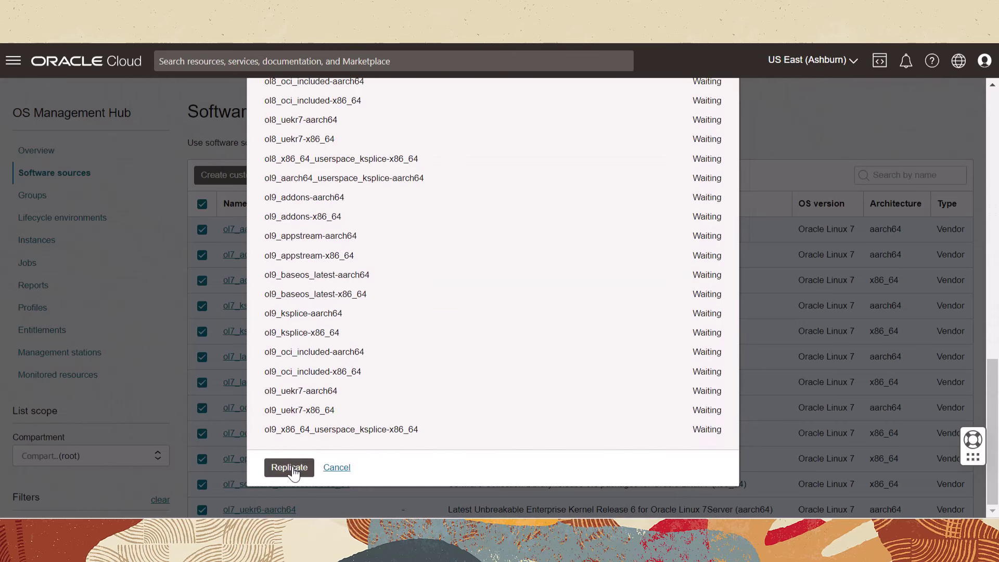
- Run the replication, close the summary, and scope the list to docs-and-training
left_click(289, 468)
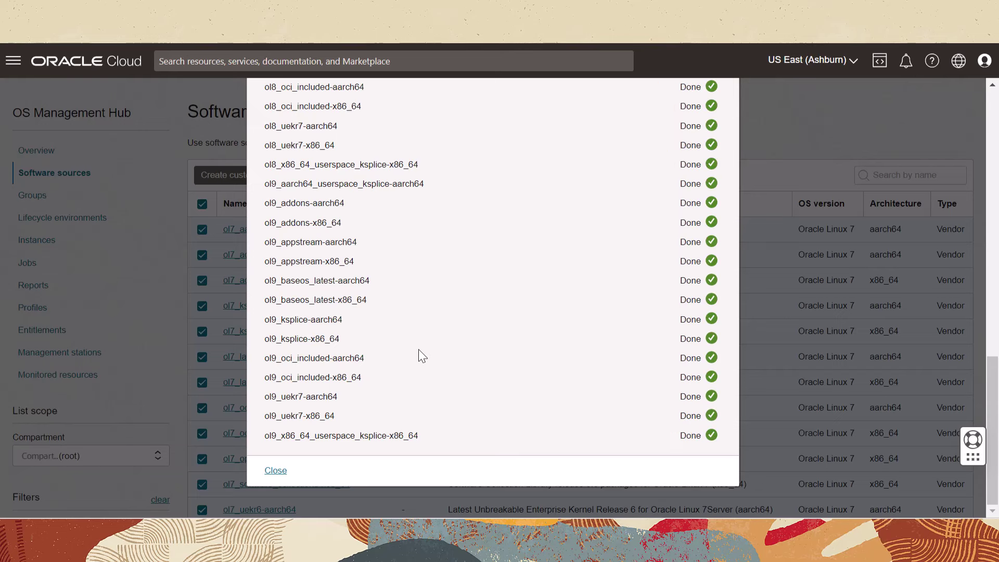
left_click(275, 470)
left_click(115, 459)
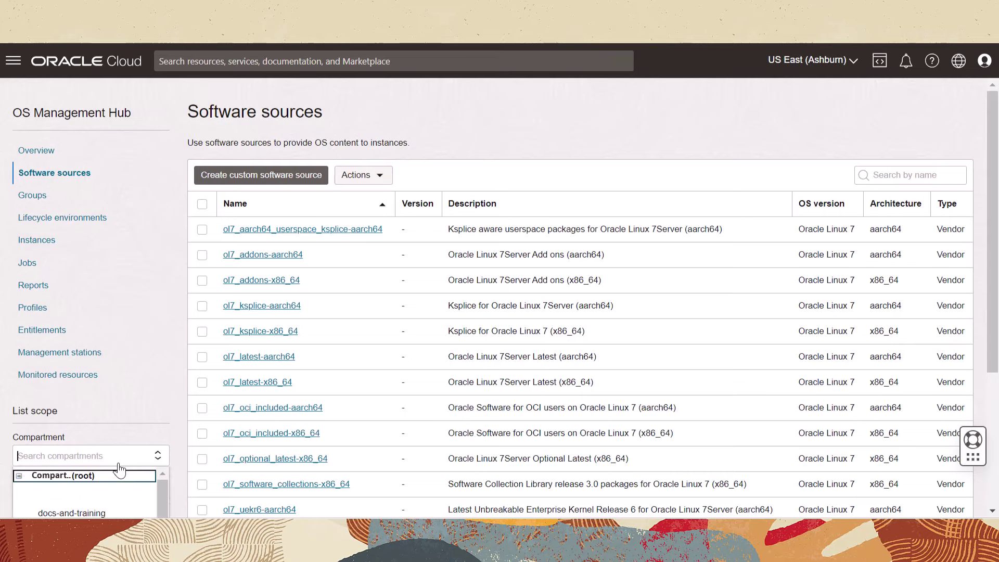
left_click(81, 512)
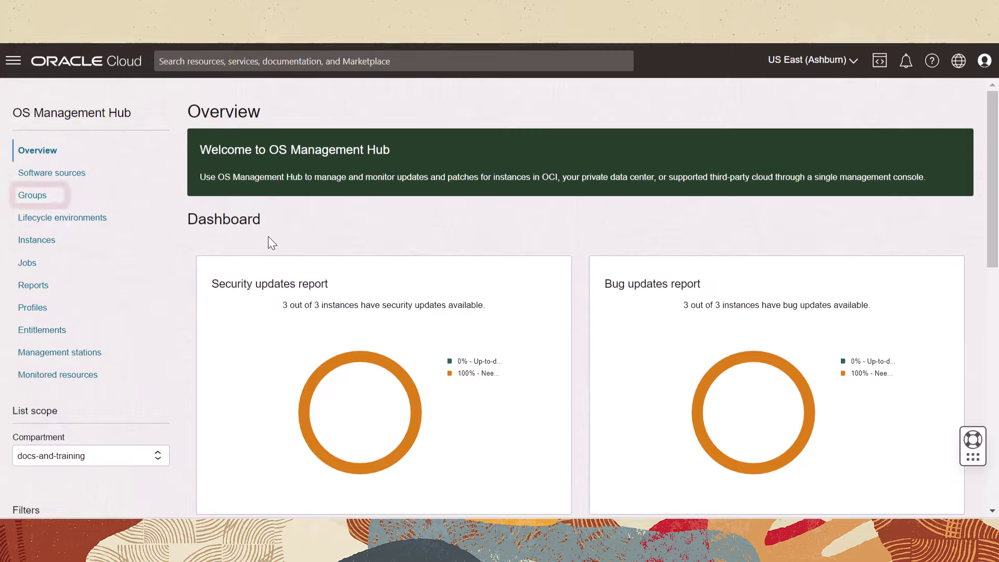
- Show the Oracle_linux_8 group's manifest, listing its five attached Oracle Linux 8 sources
left_click(33, 195)
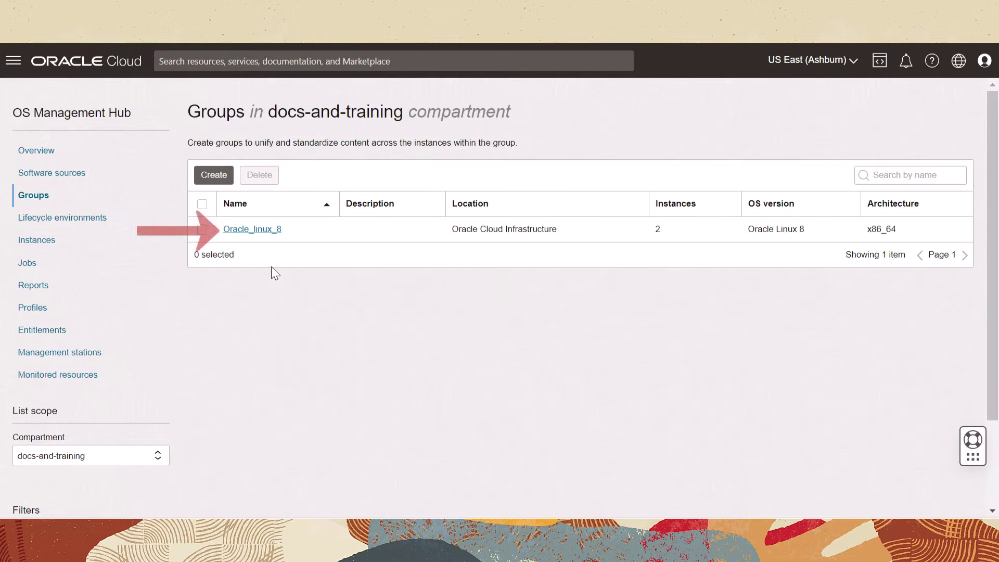
left_click(258, 230)
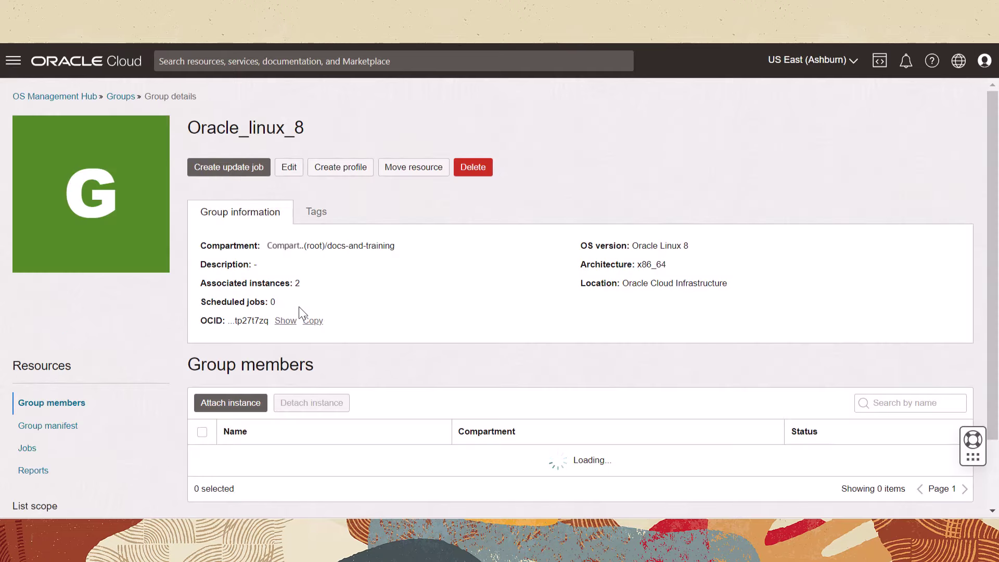
left_click(82, 426)
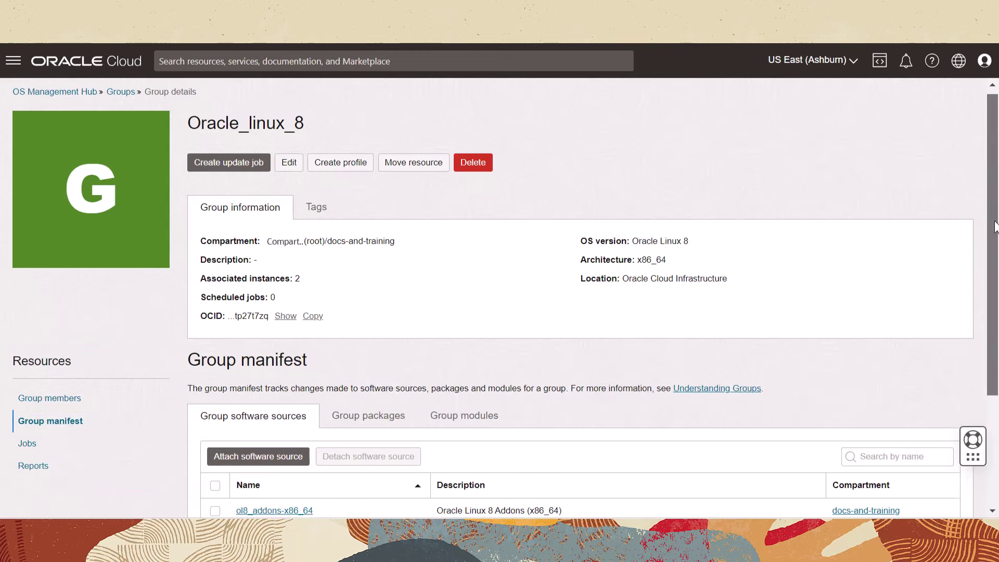
left_click_drag(994, 215, 997, 328)
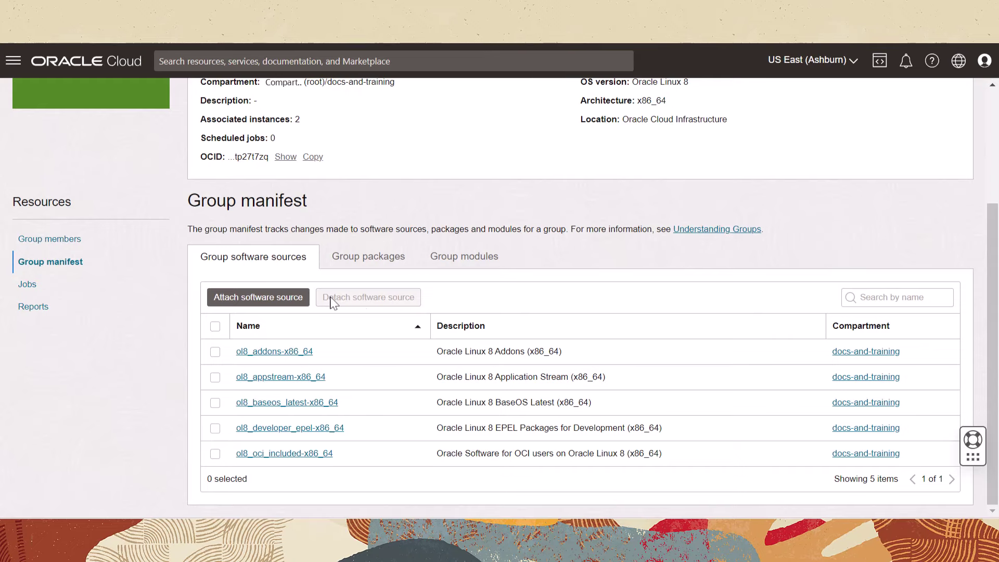
- Attach the three remaining Ksplice and UEK R7 Oracle Linux 8 sources to Oracle_linux_8
left_click(273, 297)
scroll(579, 285, "down", 2)
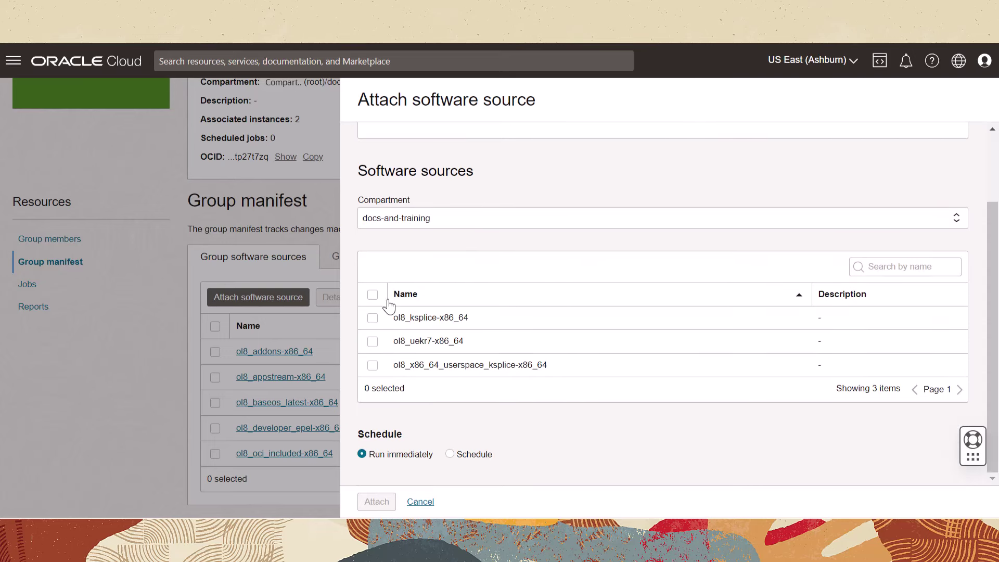
left_click(373, 293)
left_click(376, 501)
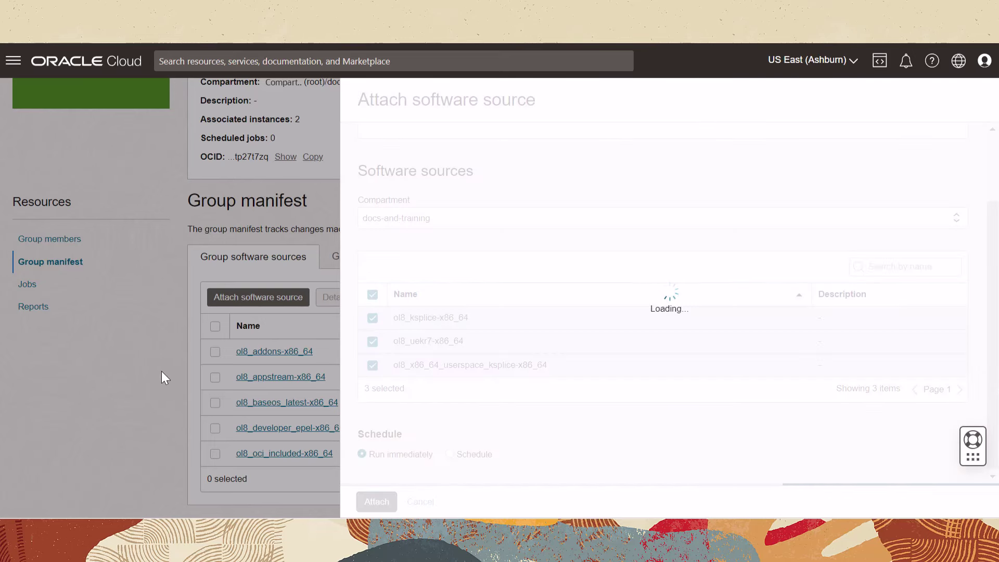
scroll(162, 377, "down", 2)
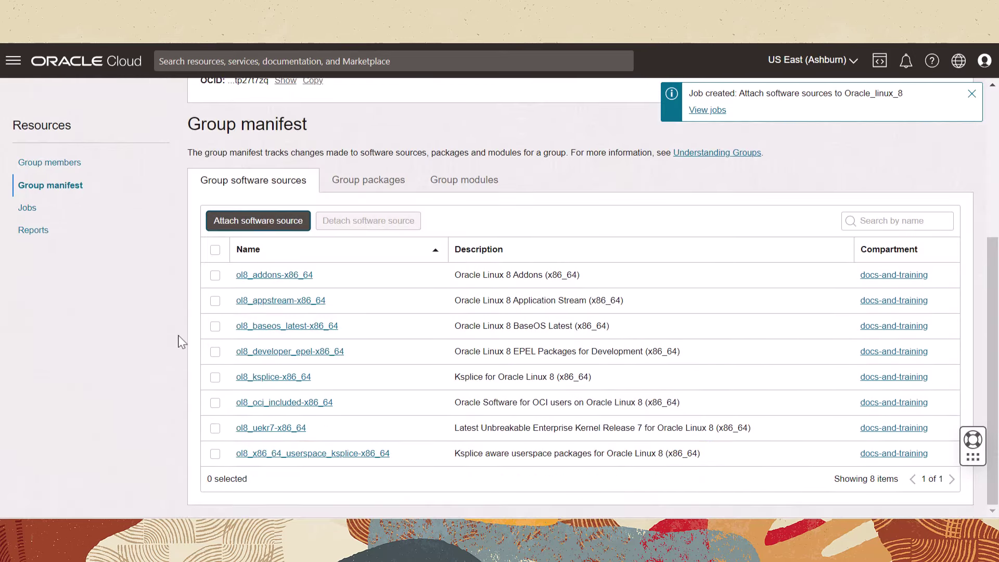
left_click(215, 250)
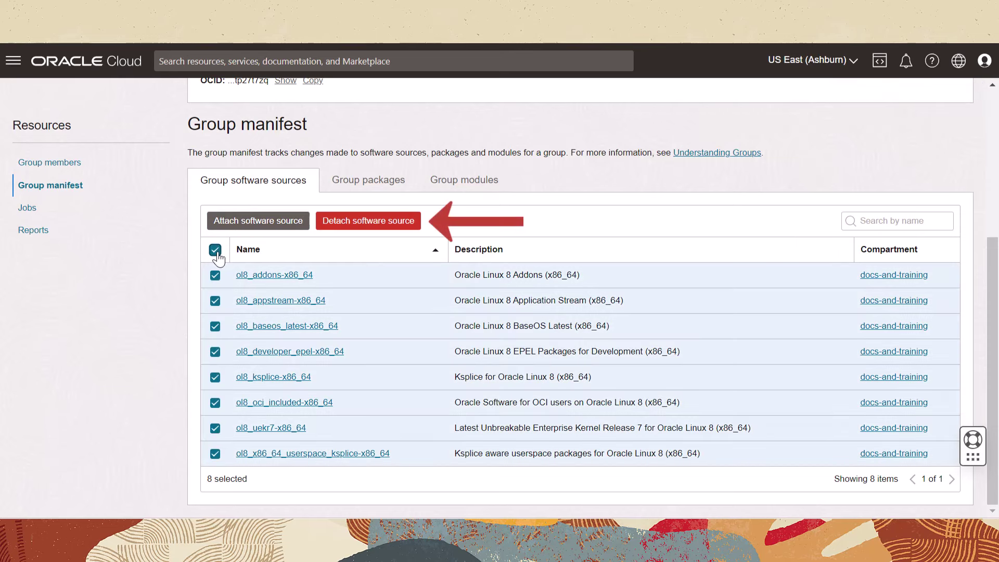
left_click(215, 250)
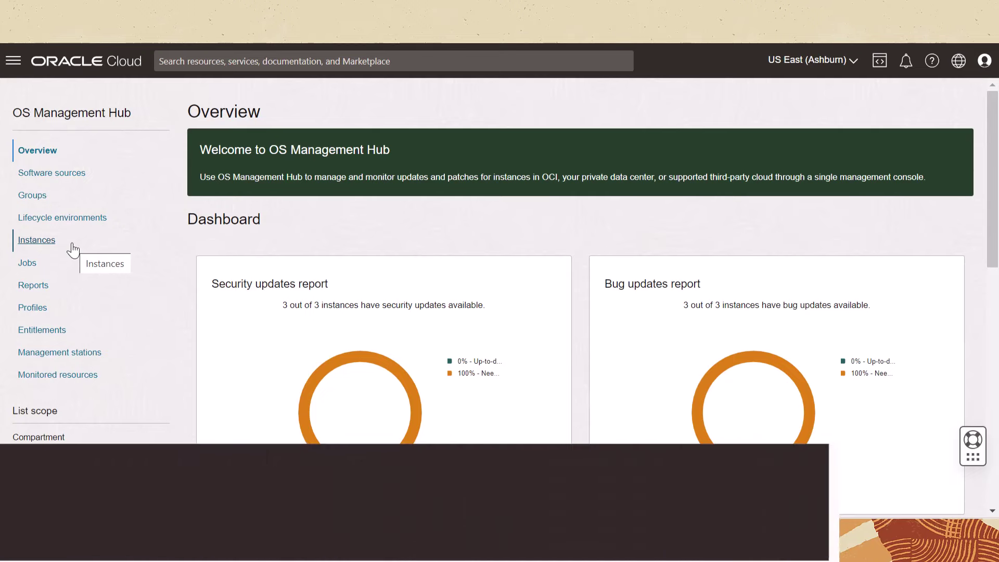
- Show the four Oracle Linux 9 sources attached to the oracle-linux-9 instance
left_click(72, 247)
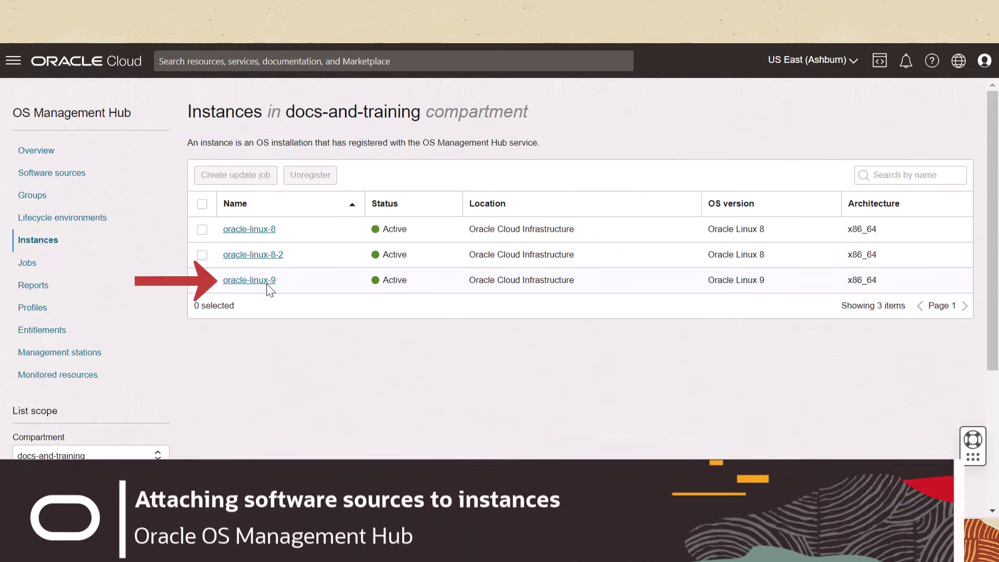
left_click(266, 282)
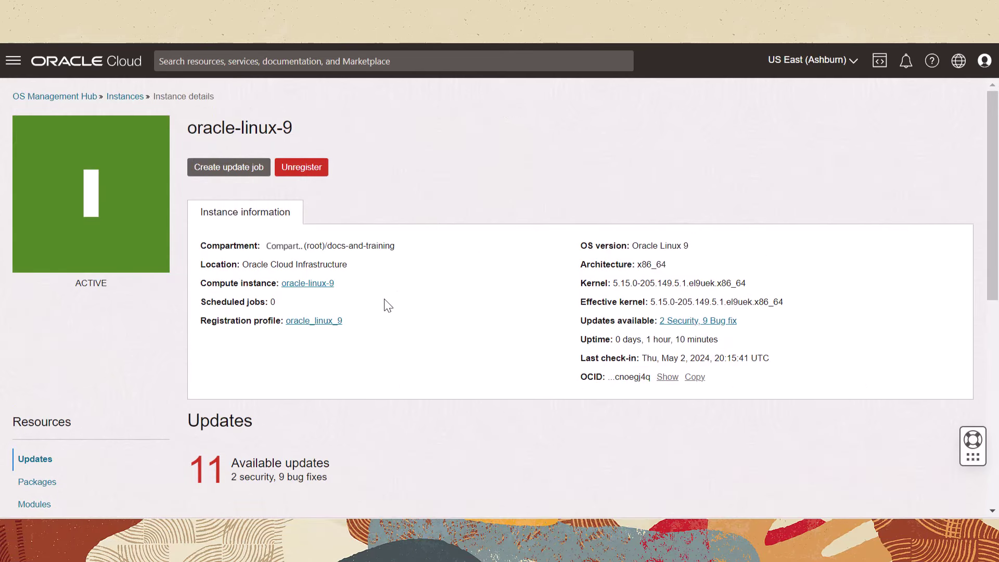
scroll(384, 305, "down", 4)
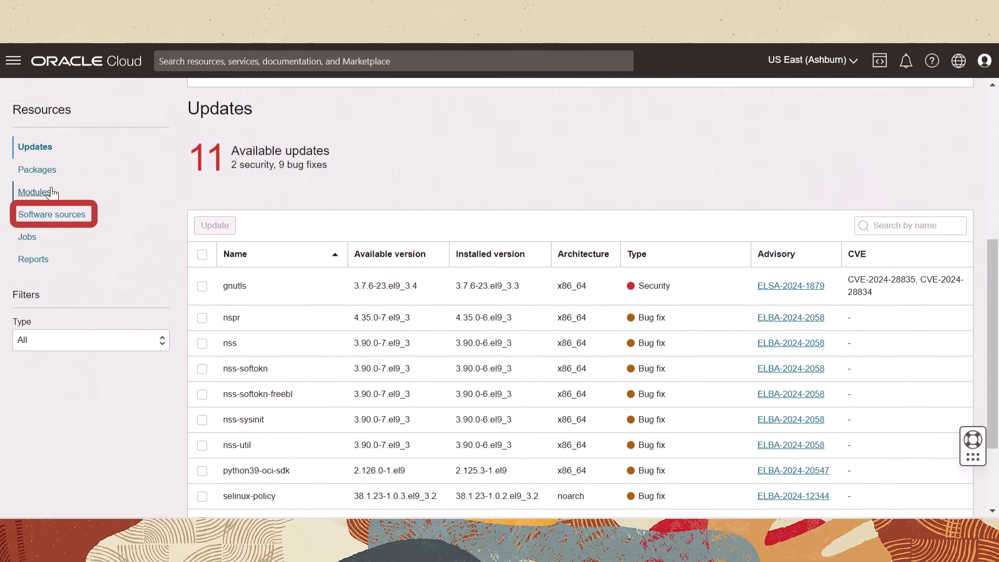
left_click(51, 215)
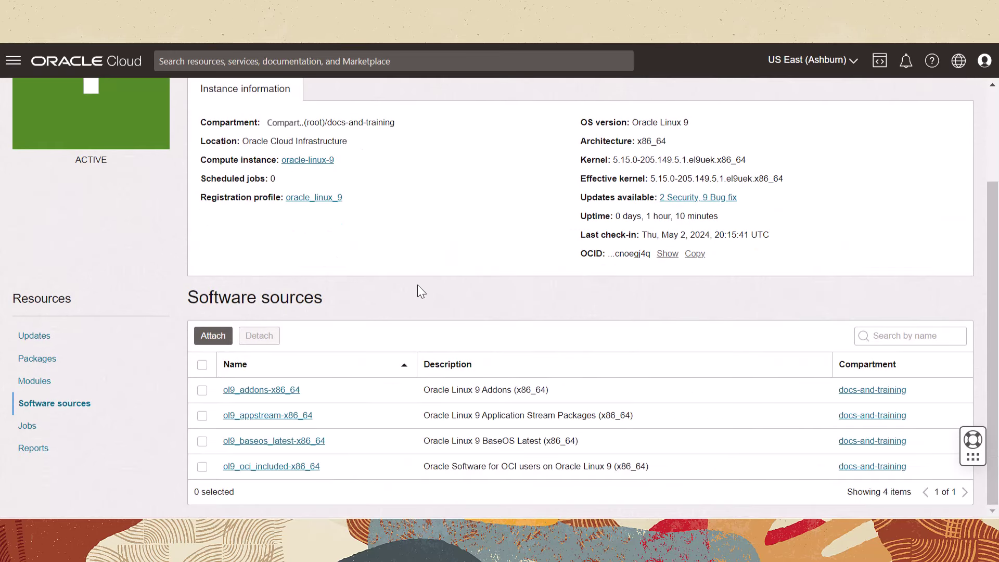